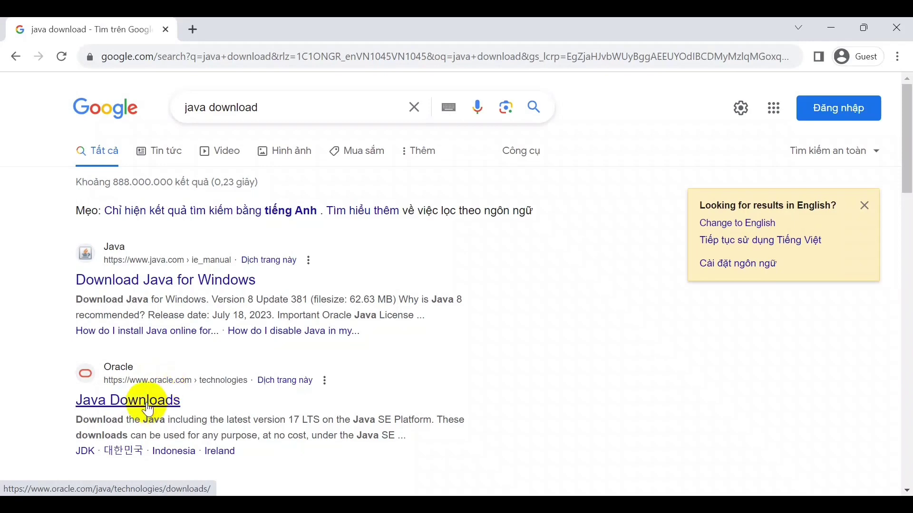
Open Oracle's Java Downloads page from the search results and display the JDK 21 downloads for Windows.
left_click(149, 410)
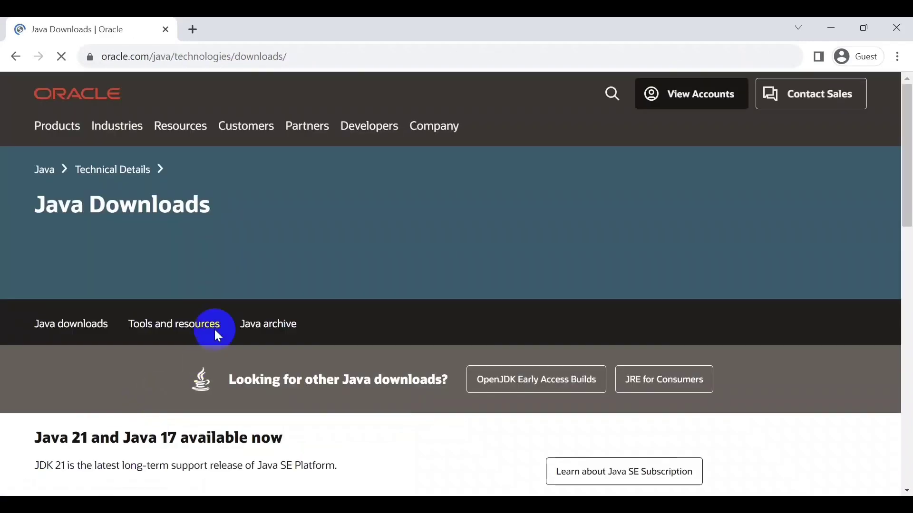
scroll(228, 323, "down", 4)
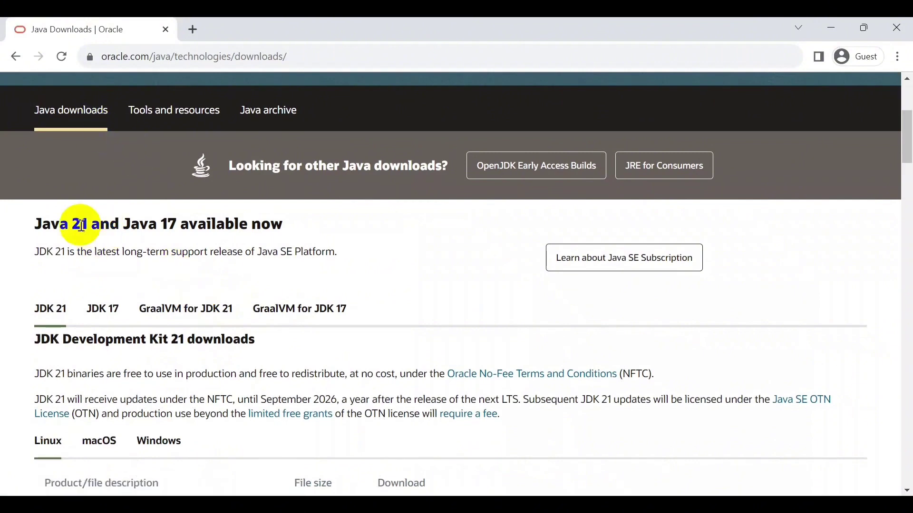
scroll(143, 317, "down", 3)
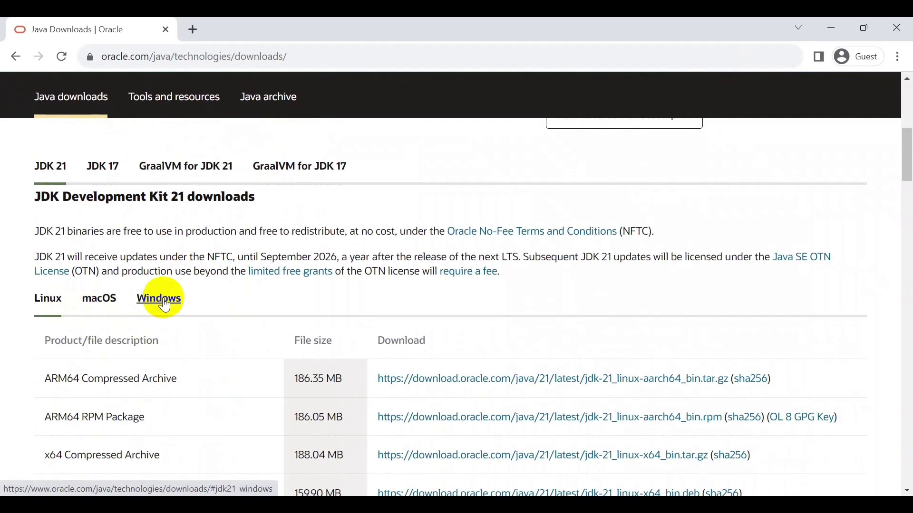
left_click(162, 301)
scroll(162, 303, "down", 1)
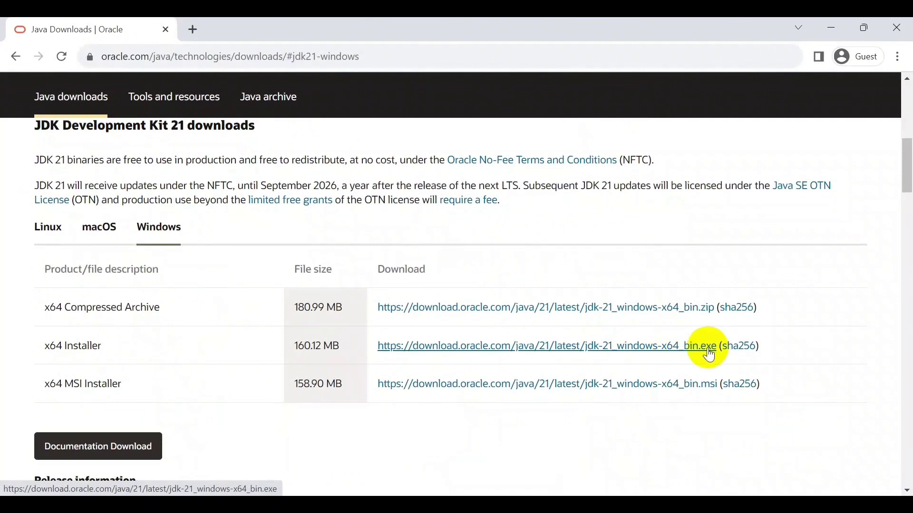
Request the JDK 21 Windows x64 Installer (.exe) download and cancel saving the file.
left_click(572, 349)
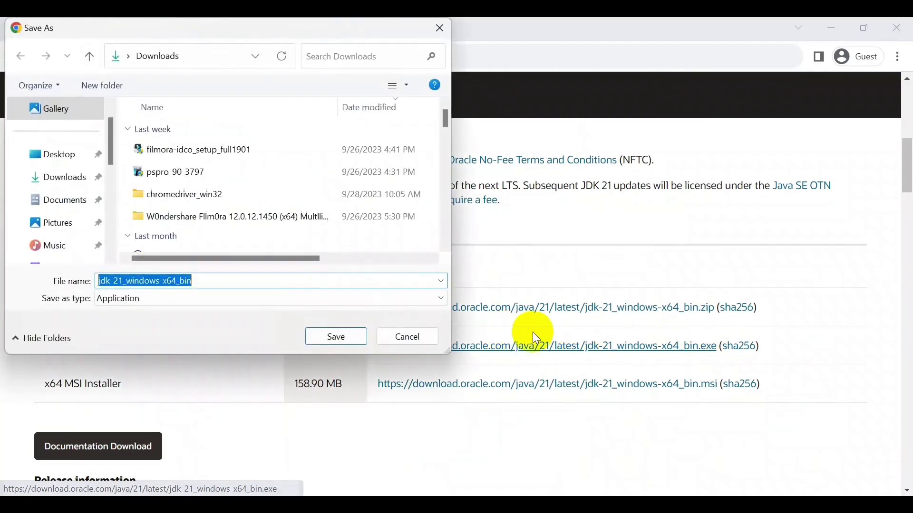
left_click(408, 336)
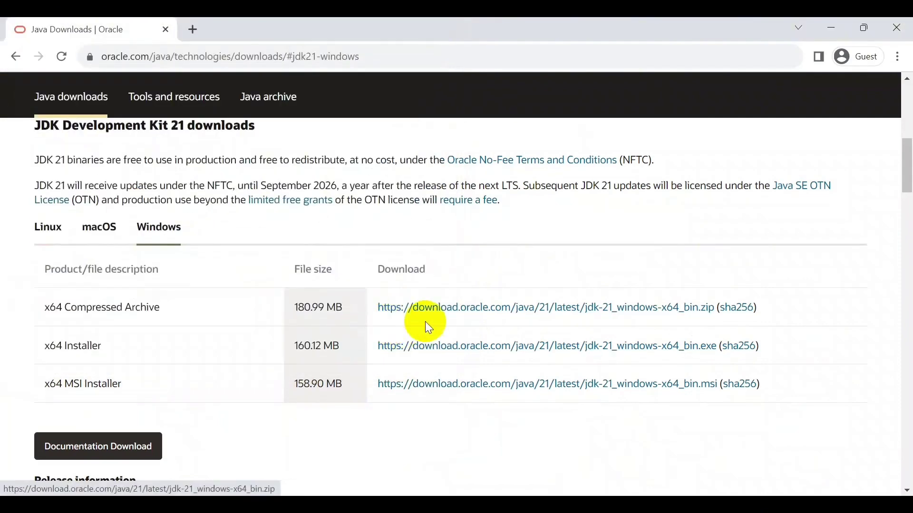
Switch to File Explorer, locate the jdk-20_windows-x64_bin installer in the Downloads folder, and return to the browser.
key("alt+Tab")
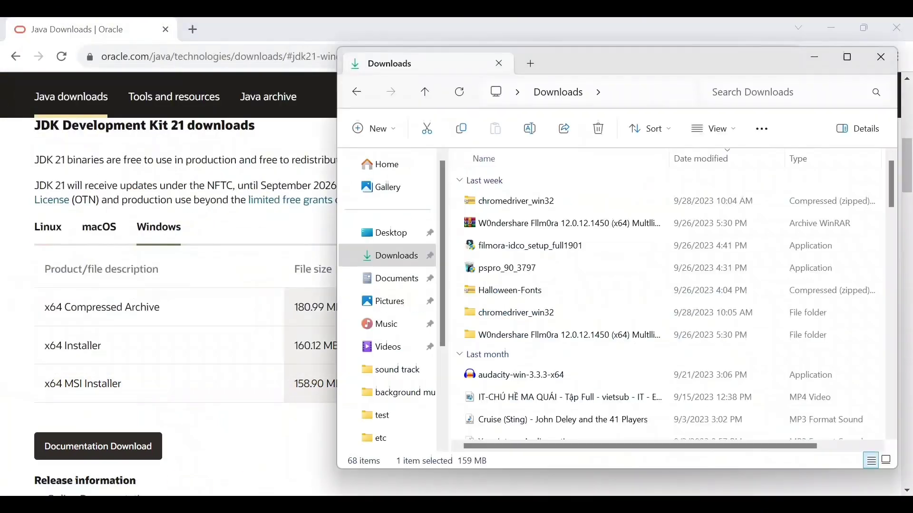
scroll(514, 349, "down", 3)
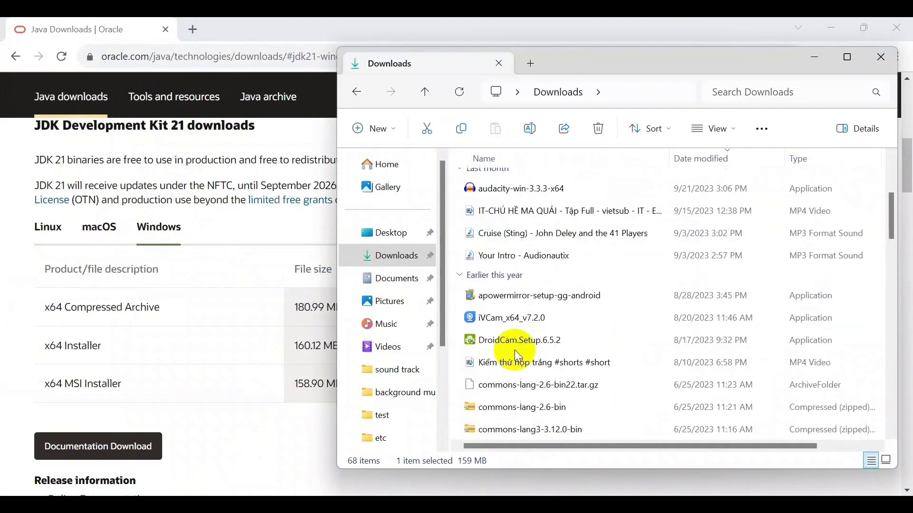
key("j")
scroll(505, 352, "down", 1)
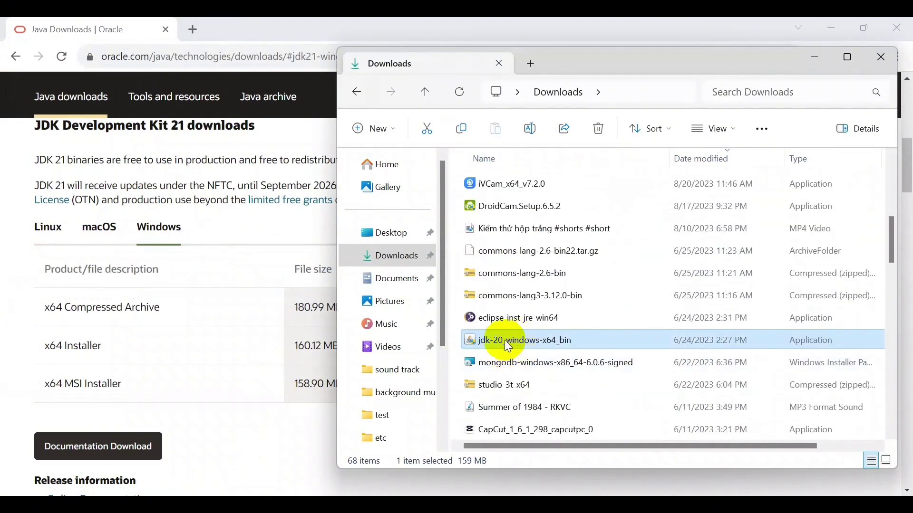
mouse_move(521, 338)
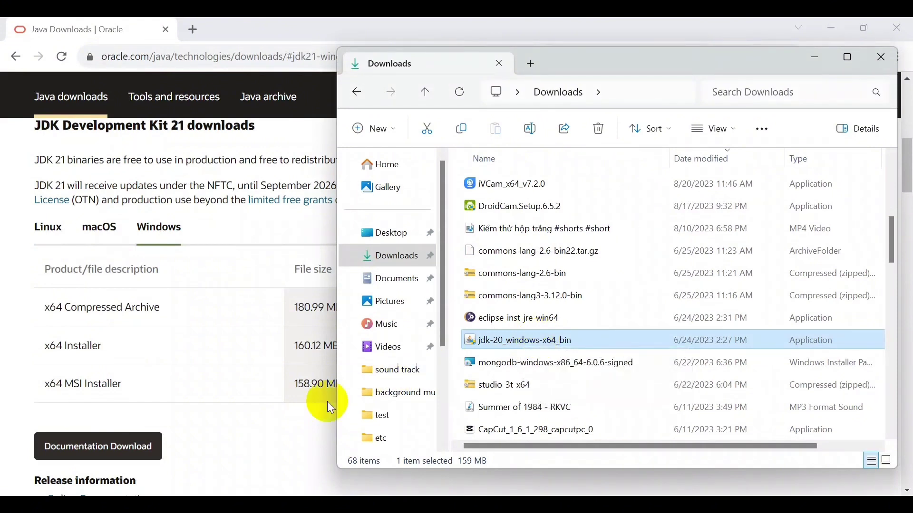
left_click(283, 429)
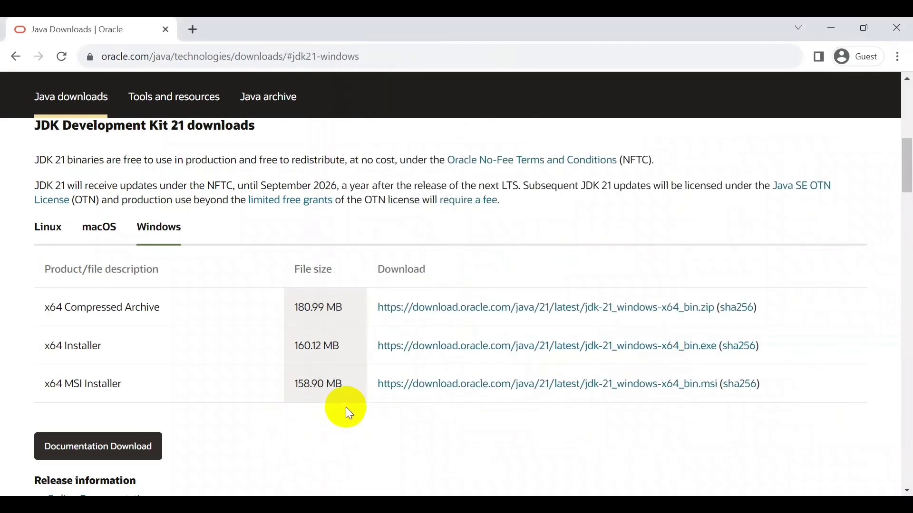
Search Windows for cmd and run Command Prompt as administrator.
key("super")
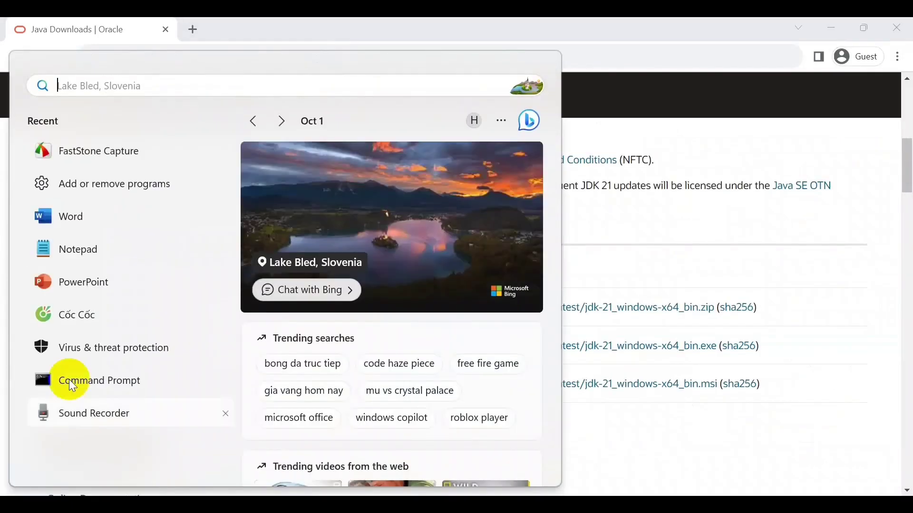
left_click(96, 412)
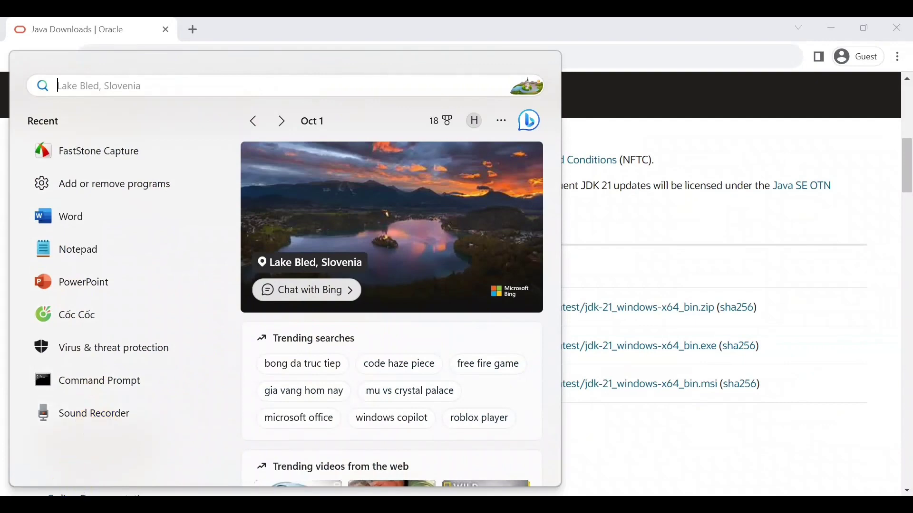
type("cmd")
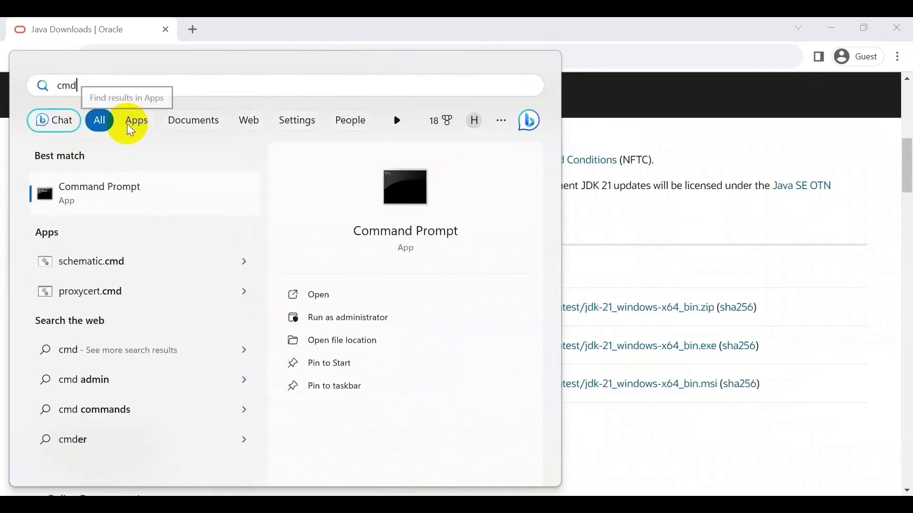
right_click(87, 200)
left_click(111, 218)
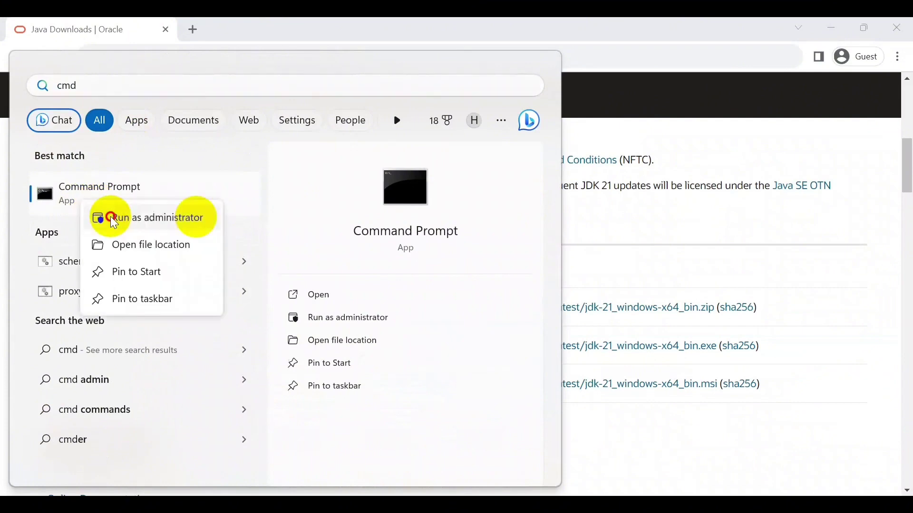
left_click(112, 219)
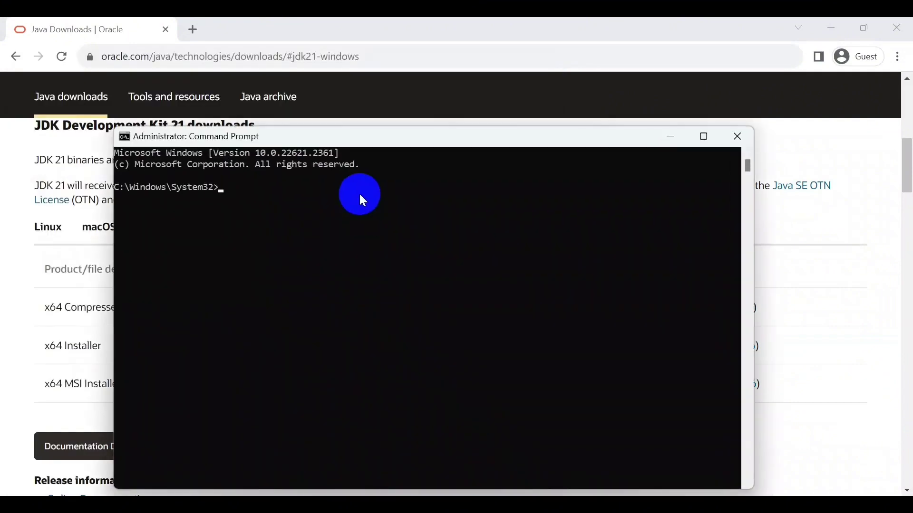
Check the installed Java version with the command java -version and close Command Prompt.
type("java -version")
key("Return")
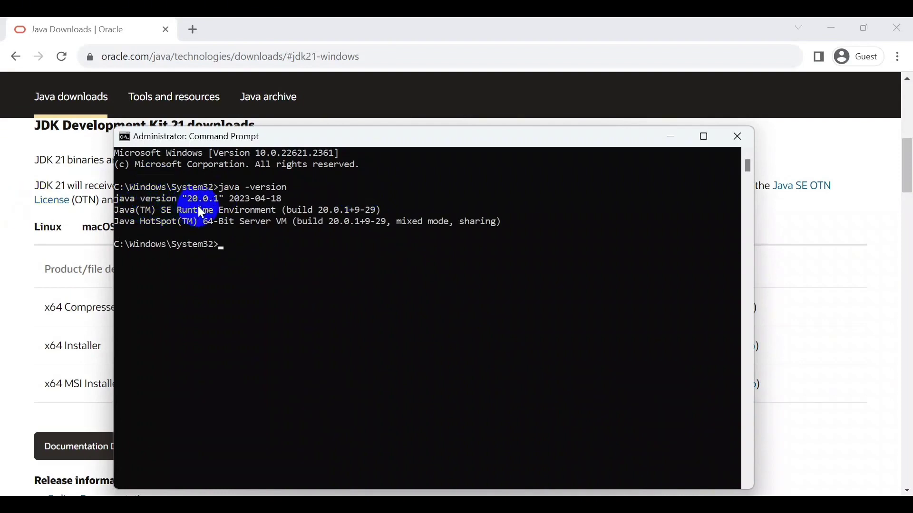
left_click(747, 139)
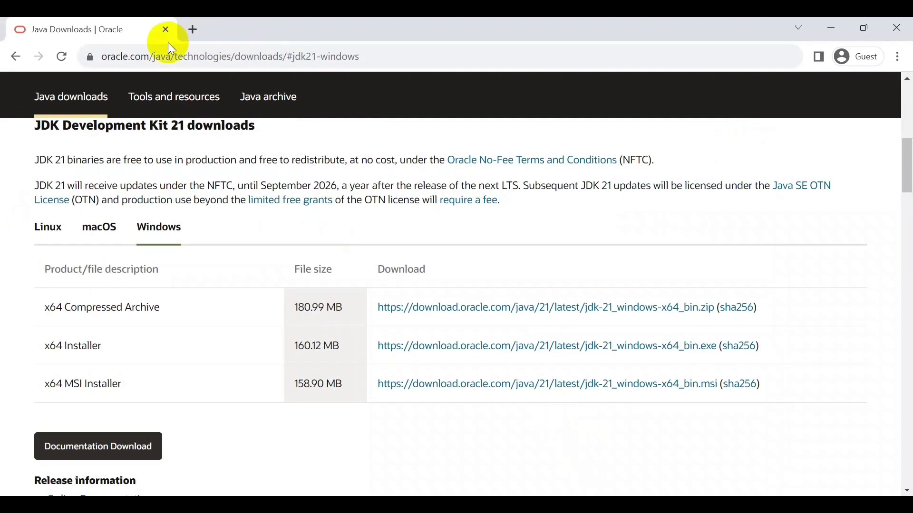
Search Google for "katalon studio" in a new browser tab and open the Katalon for Software Testers result.
left_click(194, 31)
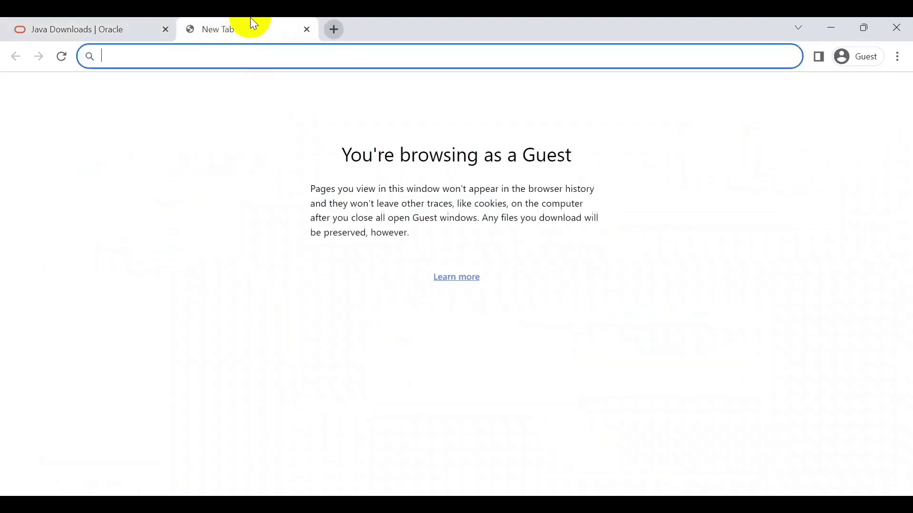
type("kata")
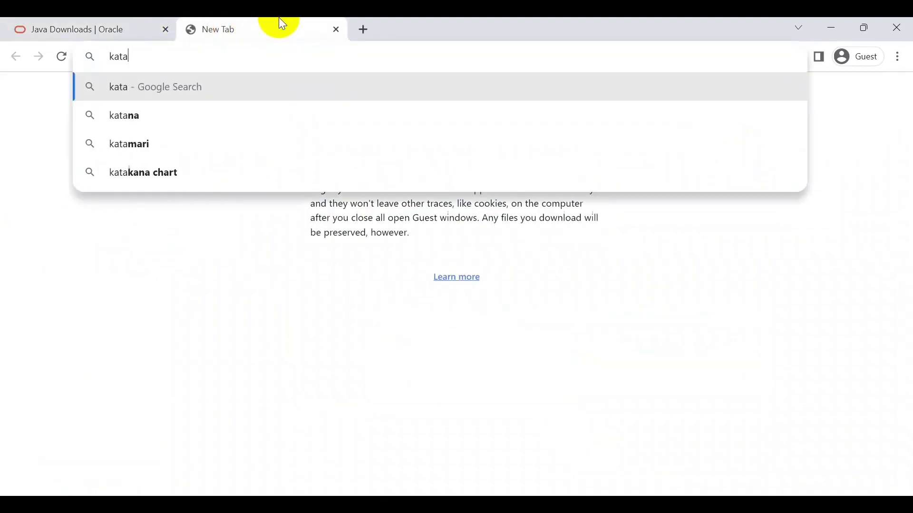
type("lon studio")
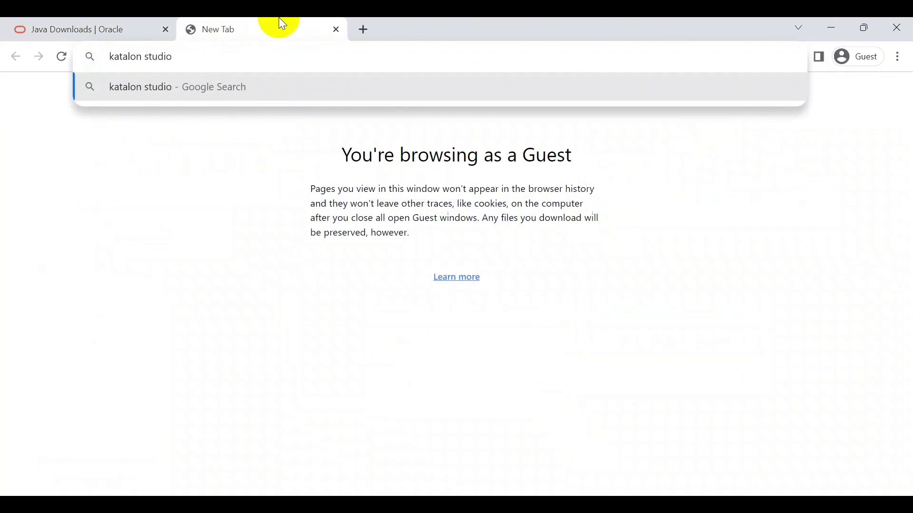
key("Return")
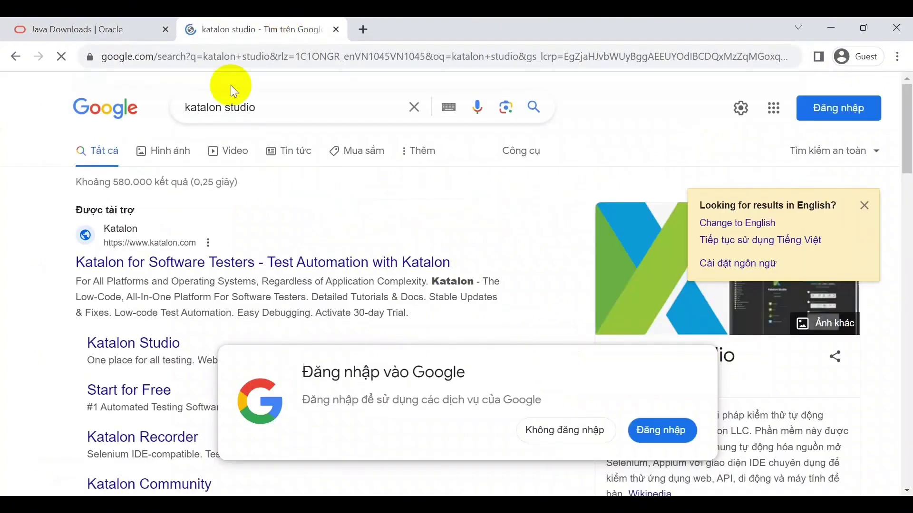
left_click(179, 274)
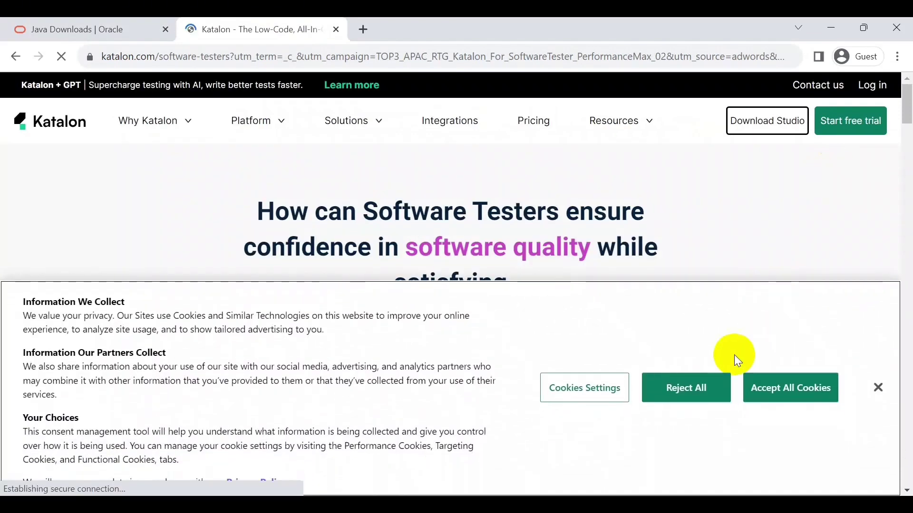
Accept all cookies on the Katalon website and open the free trial sign-up form to review its fields.
left_click(778, 397)
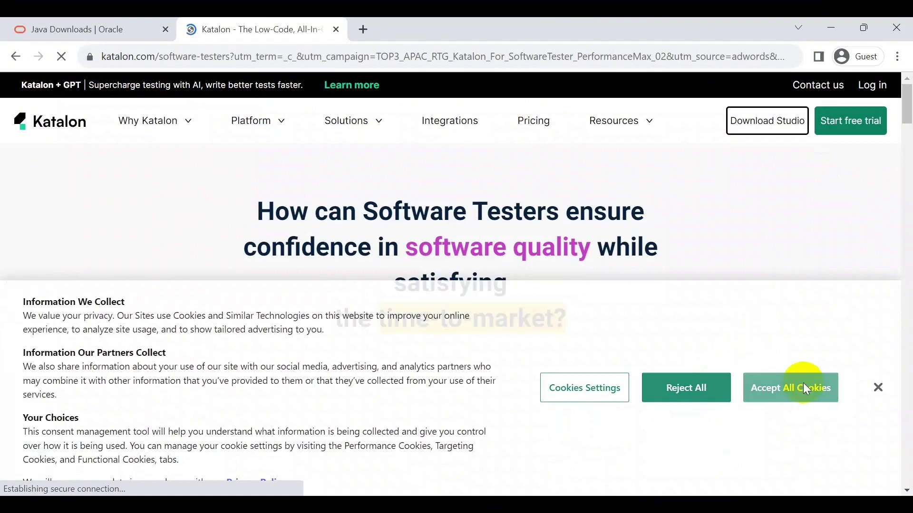
left_click(845, 133)
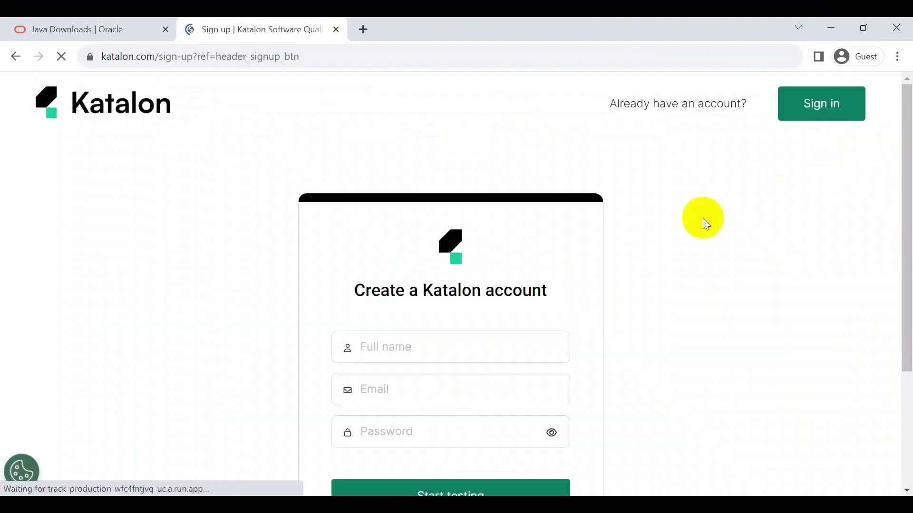
scroll(620, 247, "down", 3)
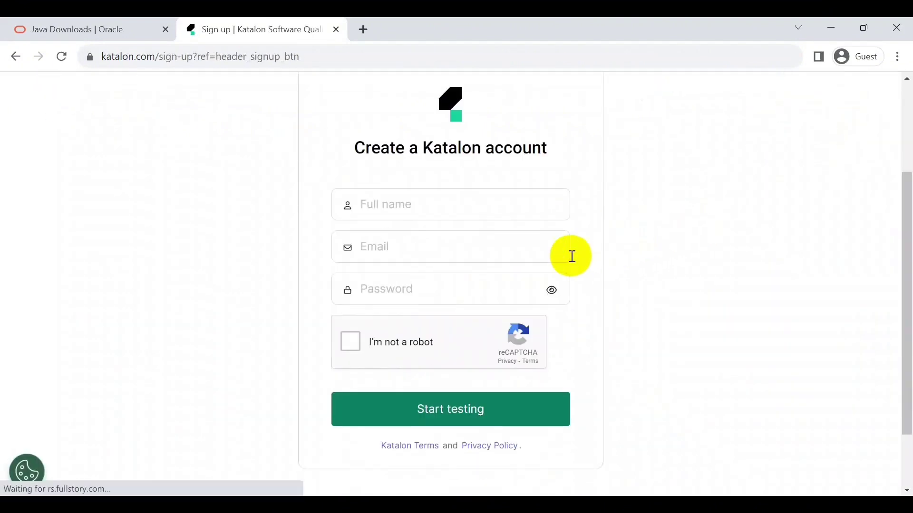
scroll(505, 278, "up", 2)
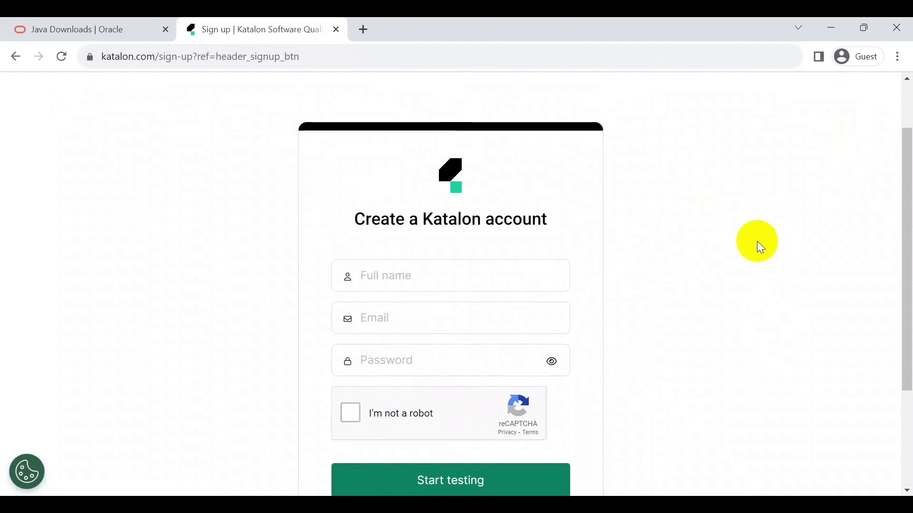
scroll(760, 247, "down", 3)
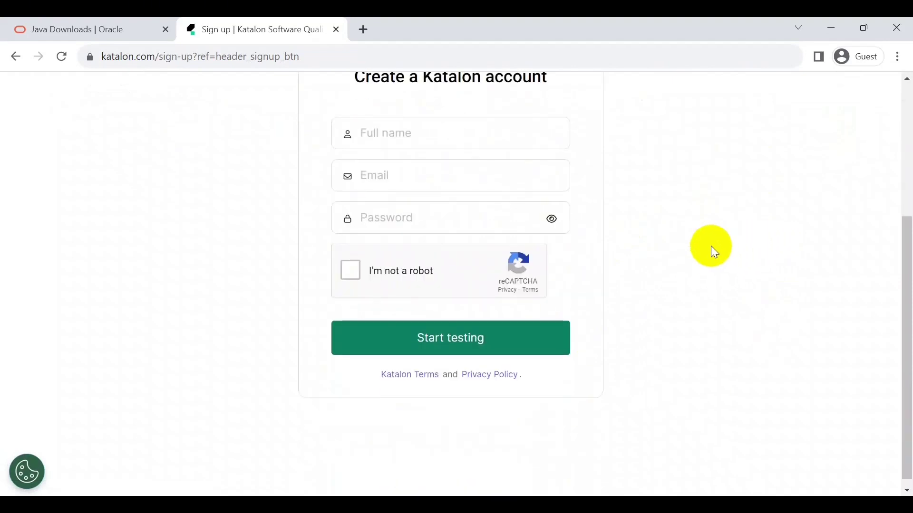
scroll(712, 246, "up", 2)
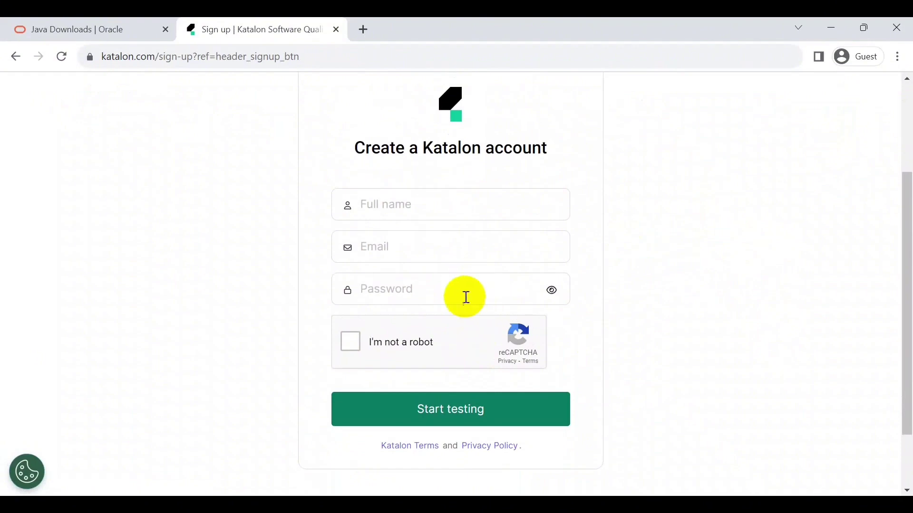
scroll(445, 292, "up", 3)
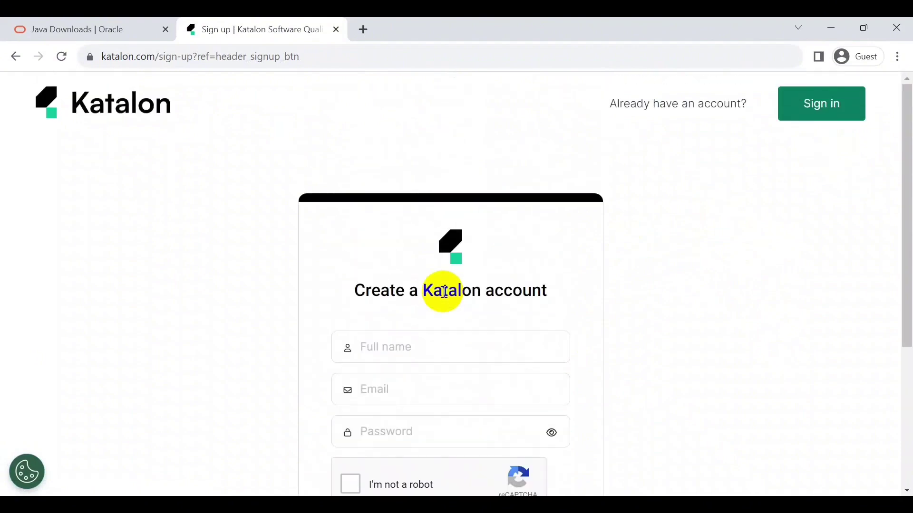
Sign in to the existing Katalon account and close the Welcome to Katalon Platform dialog.
left_click(807, 118)
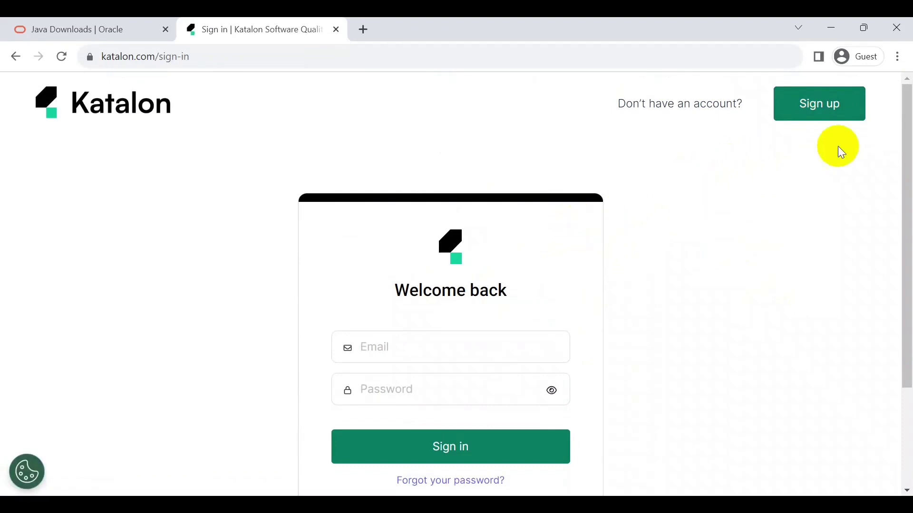
scroll(520, 346, "down", 3)
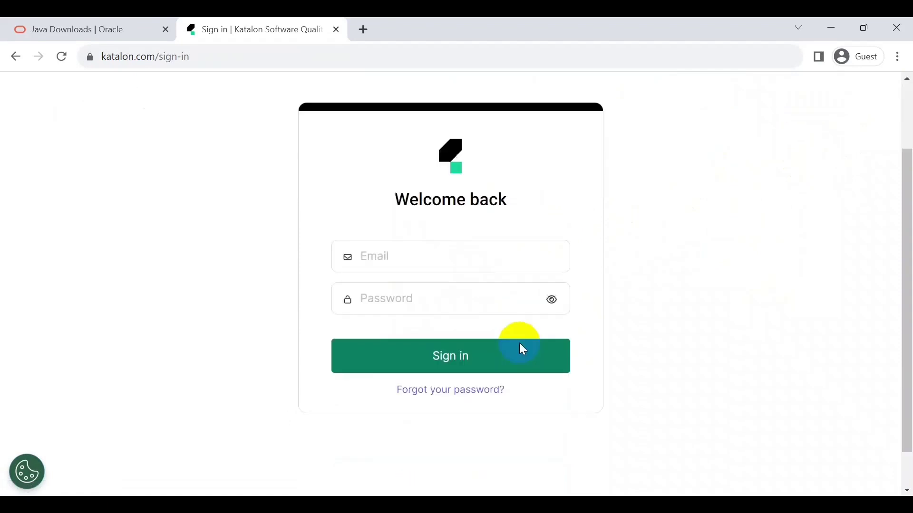
left_click(417, 214)
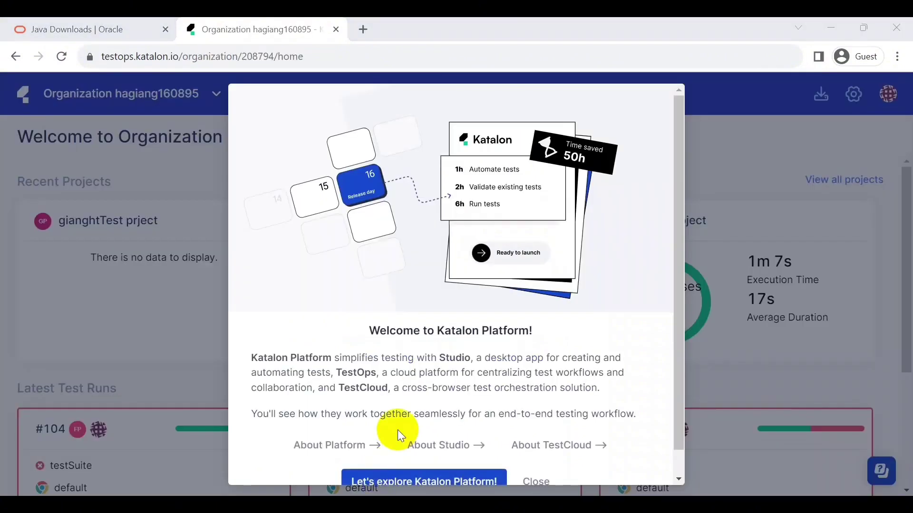
scroll(463, 385, "down", 1)
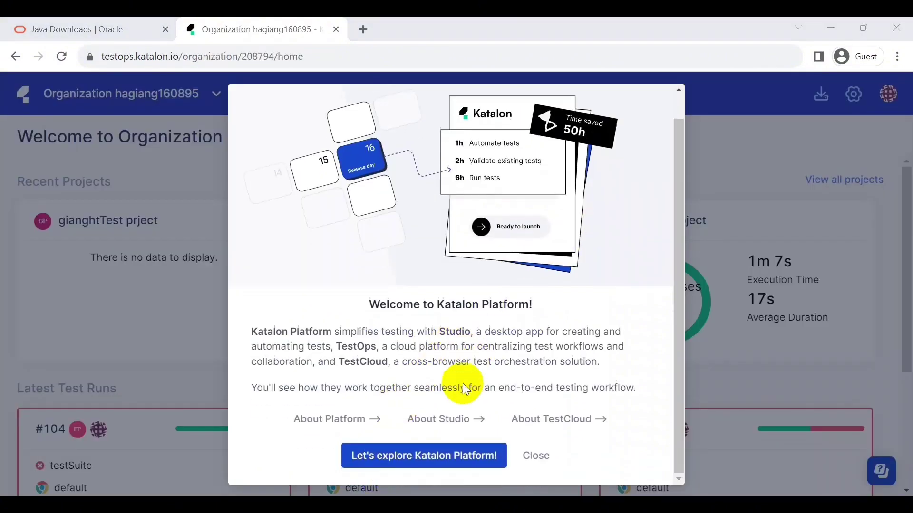
left_click(538, 456)
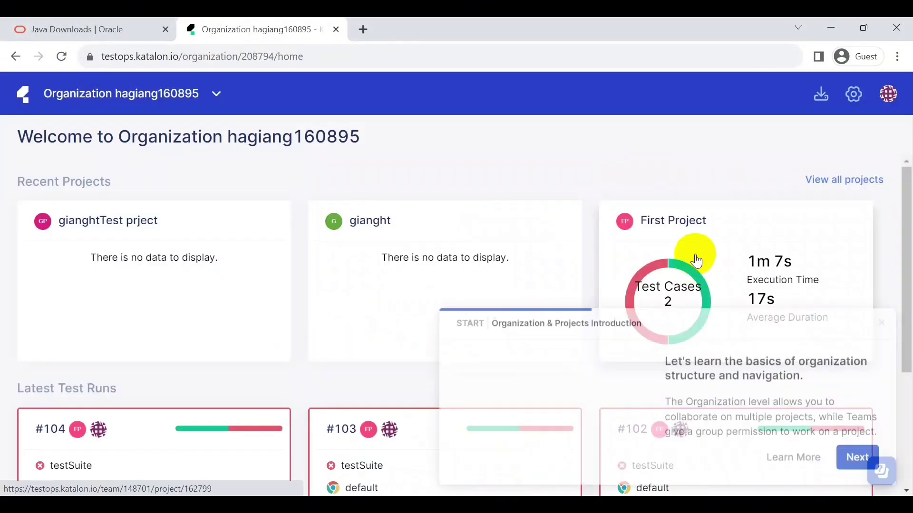
Open the Katalon download options, dismissing the organization introduction, and review the operating system choices for Katalon Studio.
left_click(822, 97)
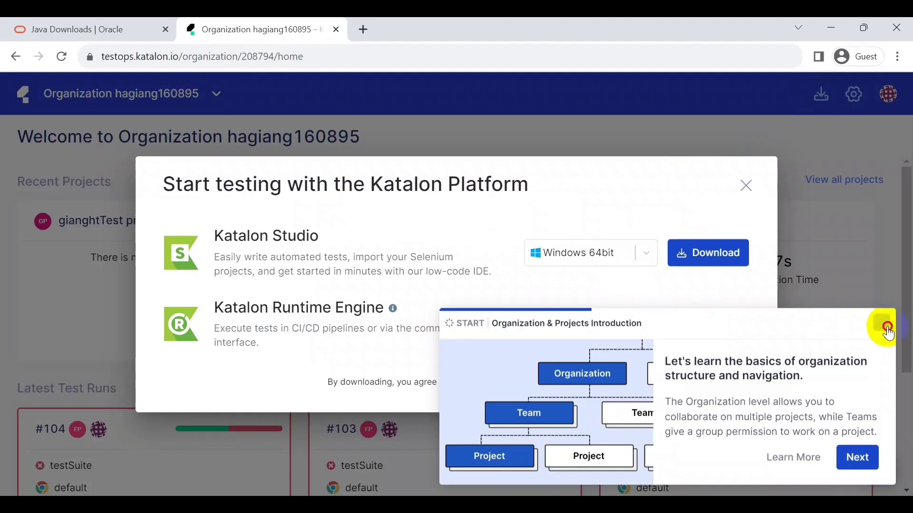
left_click(882, 330)
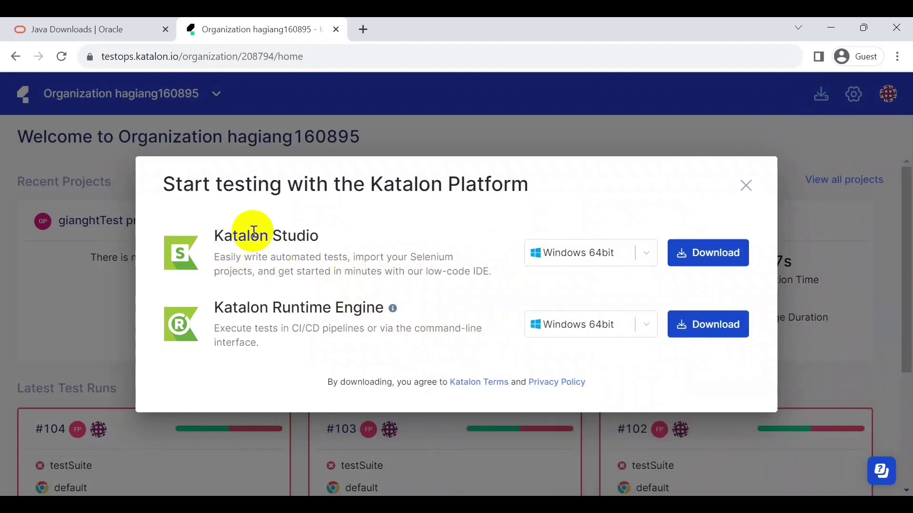
left_click(644, 254)
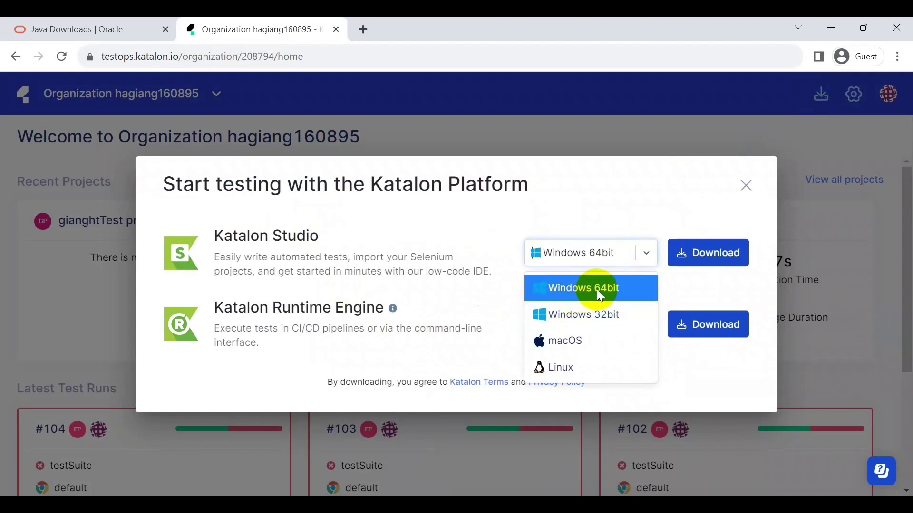
left_click(474, 265)
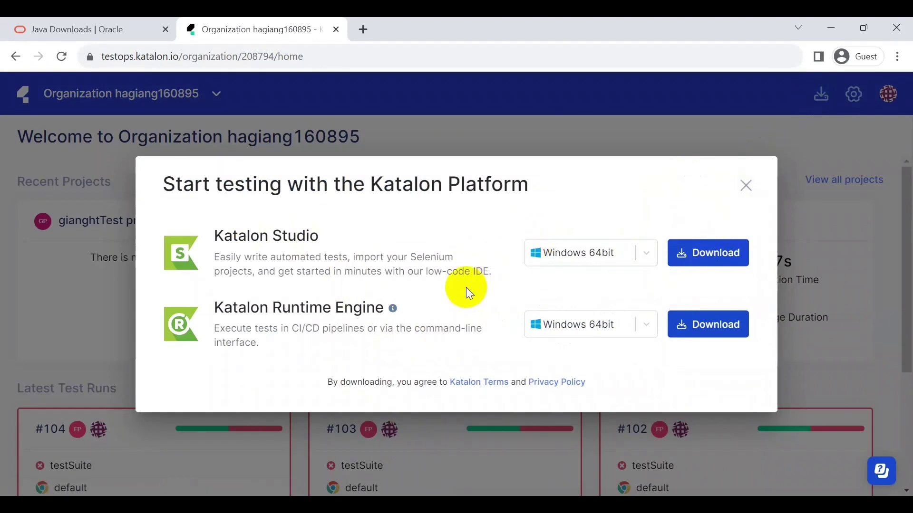
Switch to File Explorer, launch the katalon application from the nested Katalon_Studio_Windows_64-8.5.5 folder in Downloads, and dismiss the startup error.
key("alt+Tab")
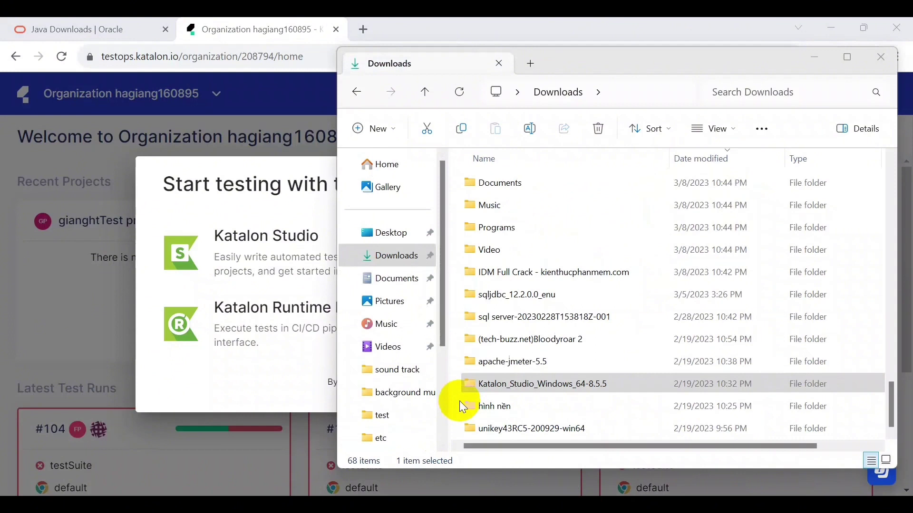
left_click(528, 390)
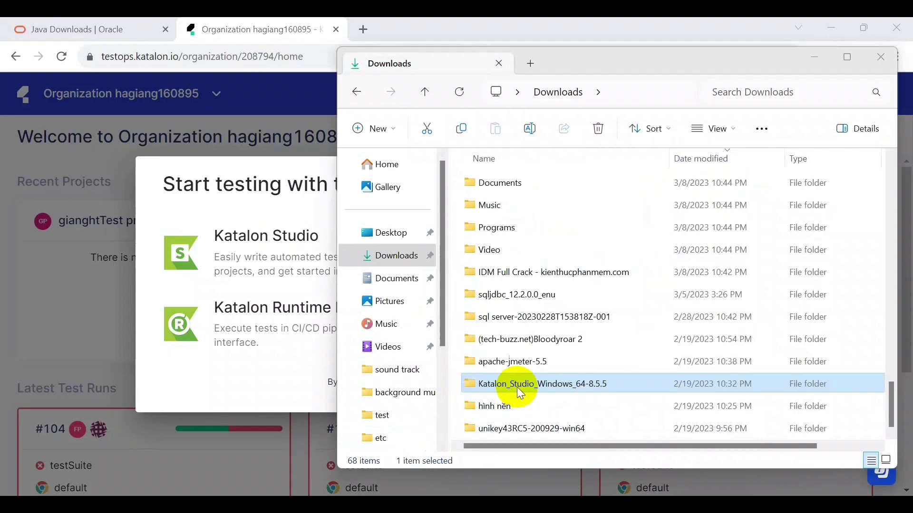
double_click(519, 388)
double_click(554, 209)
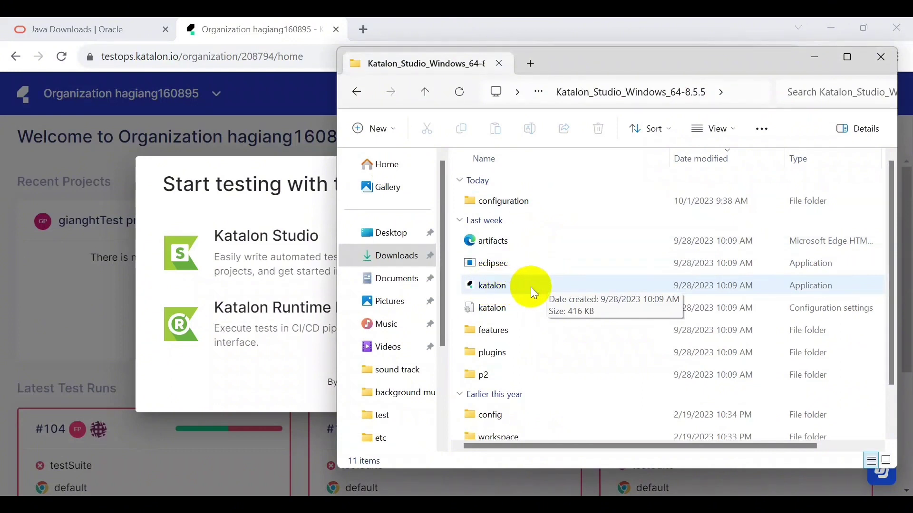
left_click(531, 287)
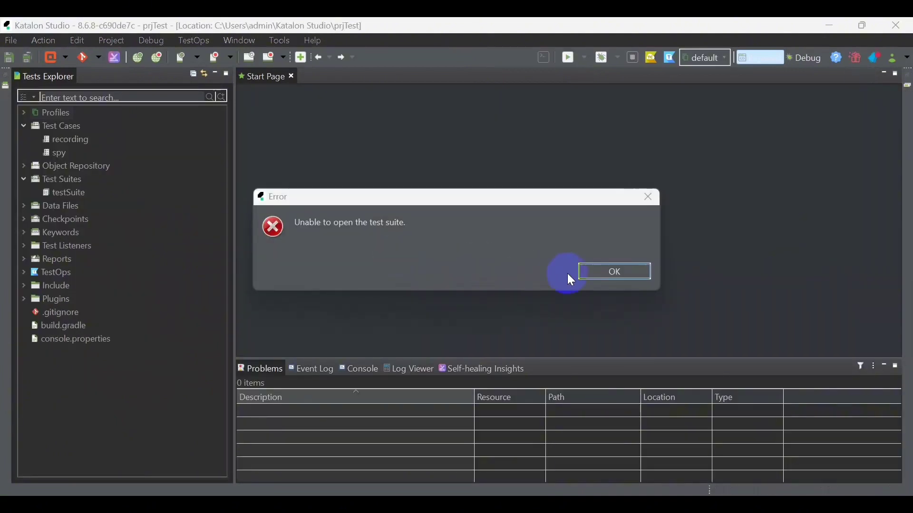
left_click(591, 275)
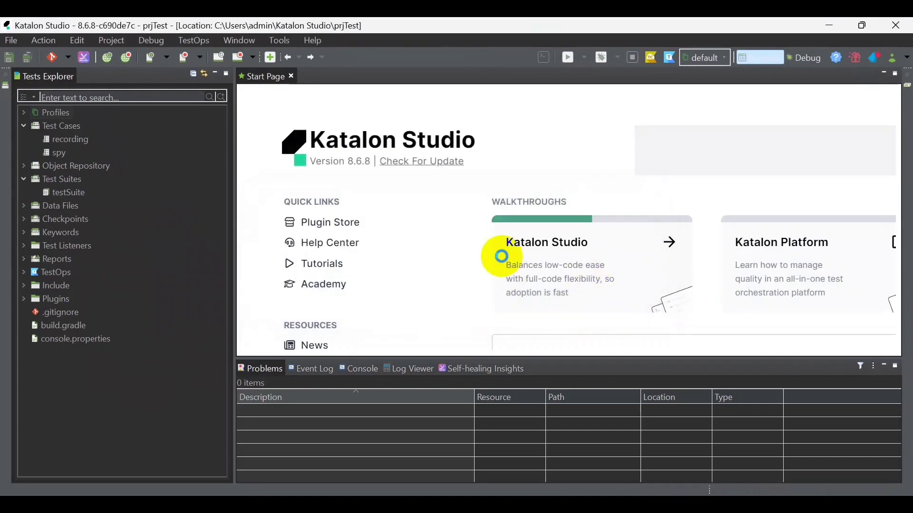